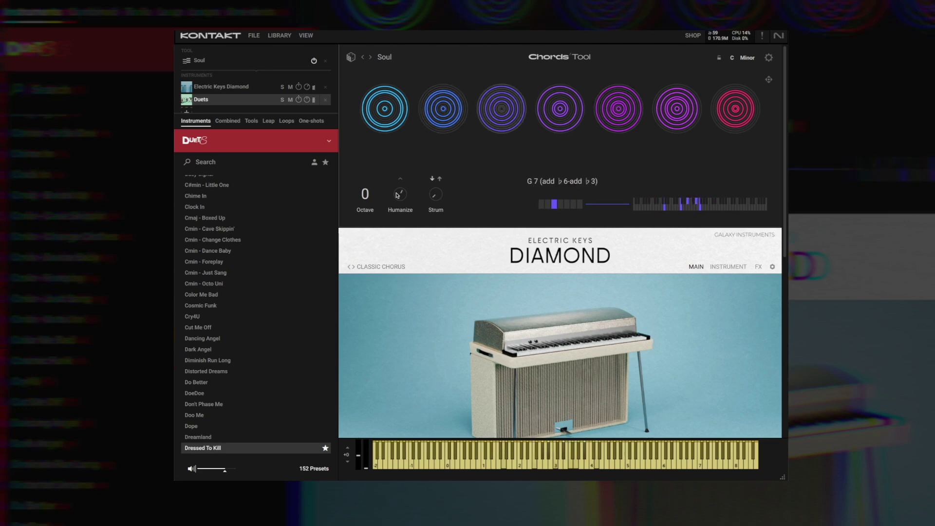
Scroll down the Leap collection in the Library to browse its expansions and kit presets.
{"action": "scroll", "coordinate": [499, 215], "scroll_direction": "down", "scroll_amount": 5}
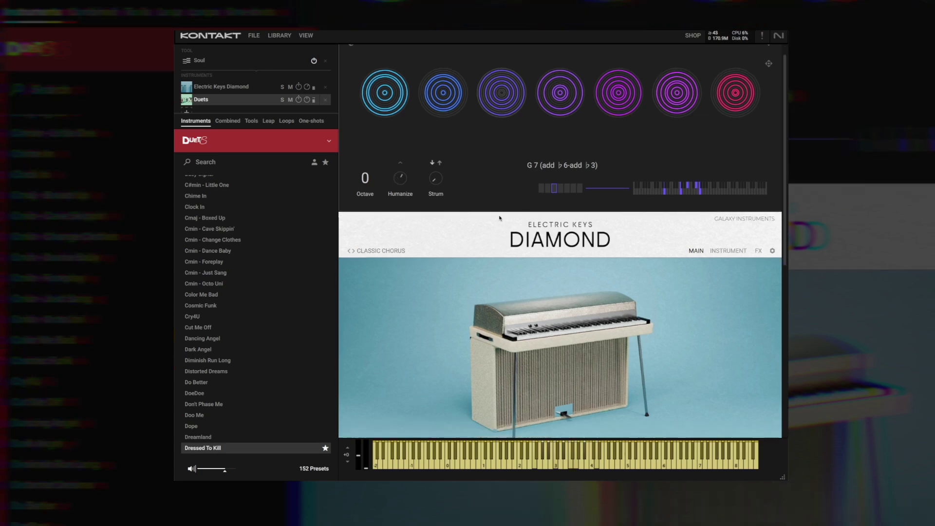
{"action": "scroll", "coordinate": [499, 217], "scroll_direction": "down", "scroll_amount": 1}
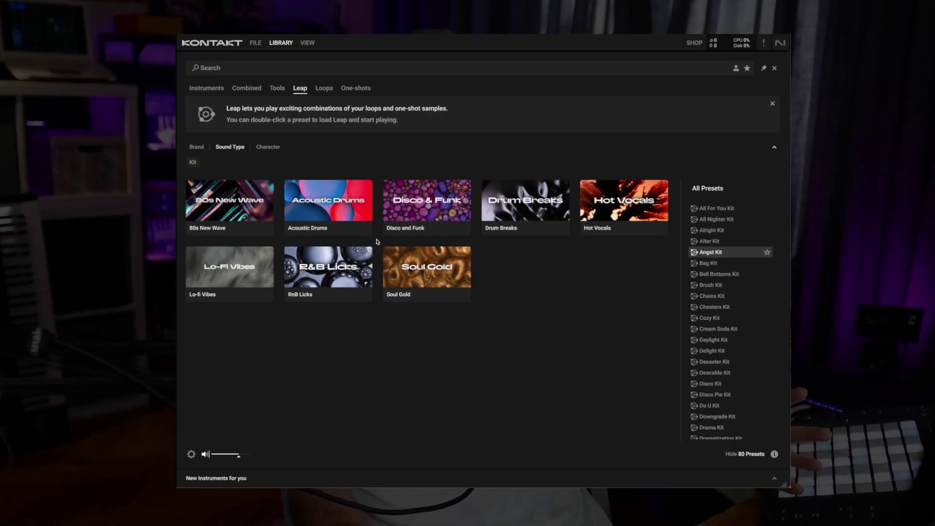
Filter Leap to the 80s New Wave bank and load the Dream In RGB Kit.
{"action": "left_click", "coordinate": [240, 216]}
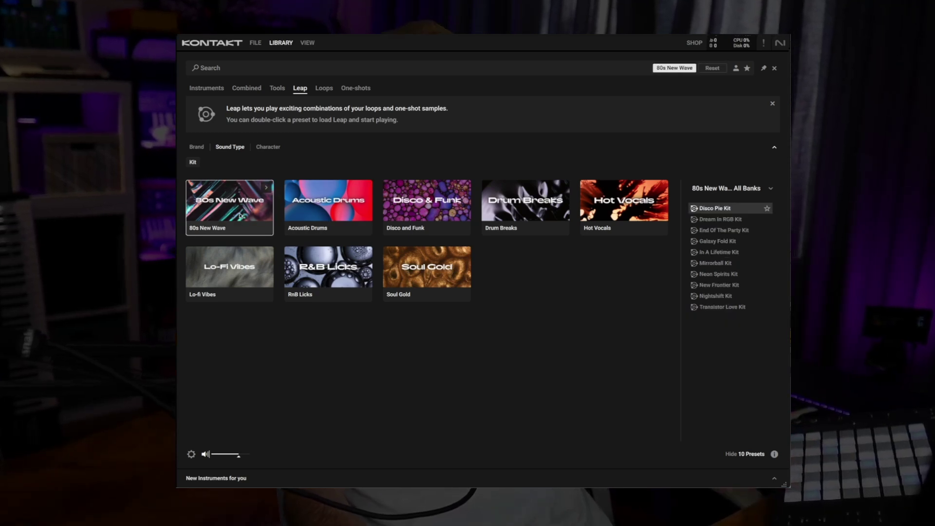
{"action": "double_click", "coordinate": [722, 219]}
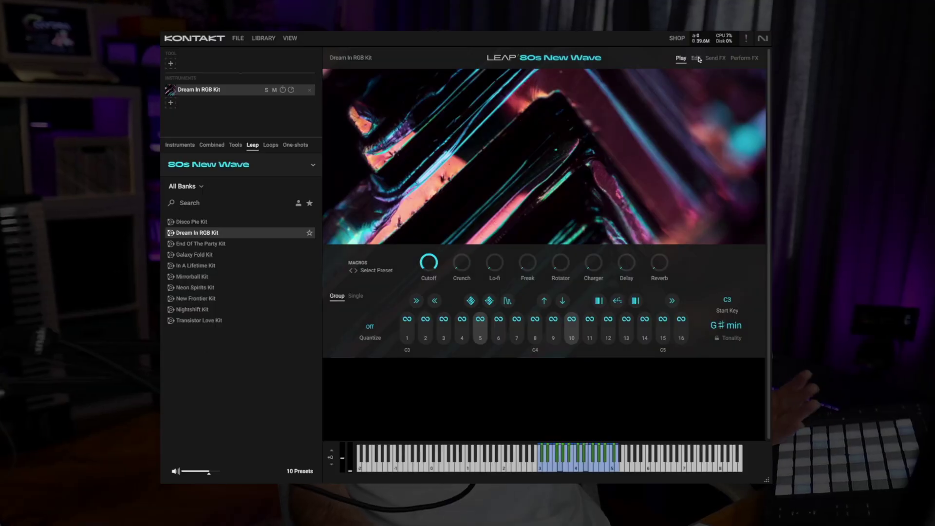
Switch the loaded kit to its sample Edit view.
{"action": "left_click", "coordinate": [696, 58]}
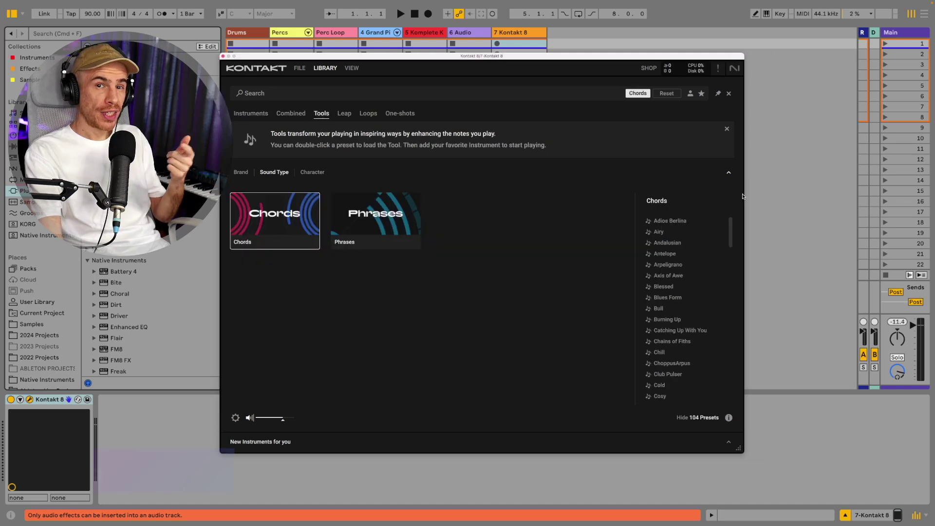
Drag down through the Chords preset list to reveal more chord sets.
{"action": "left_click_drag", "start_coordinate": [738, 288], "coordinate": [727, 358]}
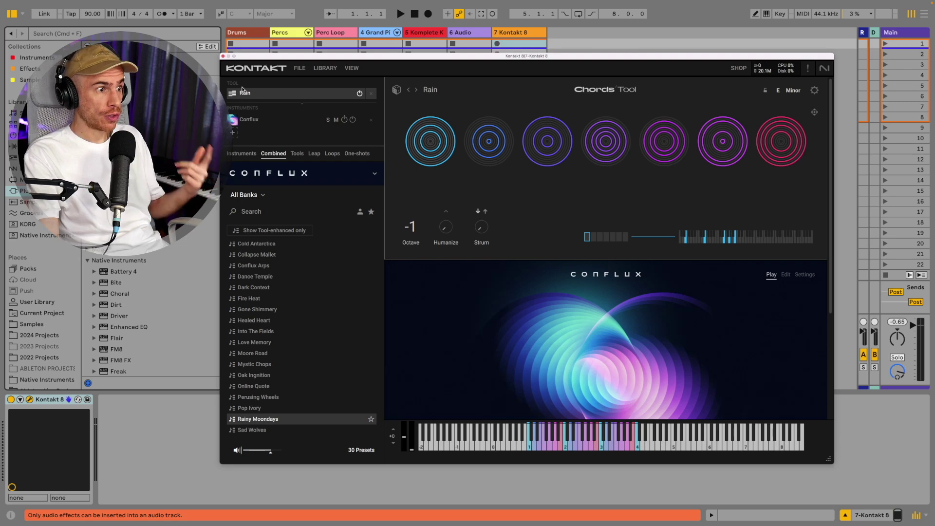
Switch Conflux to Silver Winter, check the chord tool settings, and drag the chords into a clip slot.
{"action": "key", "text": "Down"}
{"action": "key", "text": "Down"}
{"action": "key", "text": "Down"}
{"action": "key", "text": "Down"}
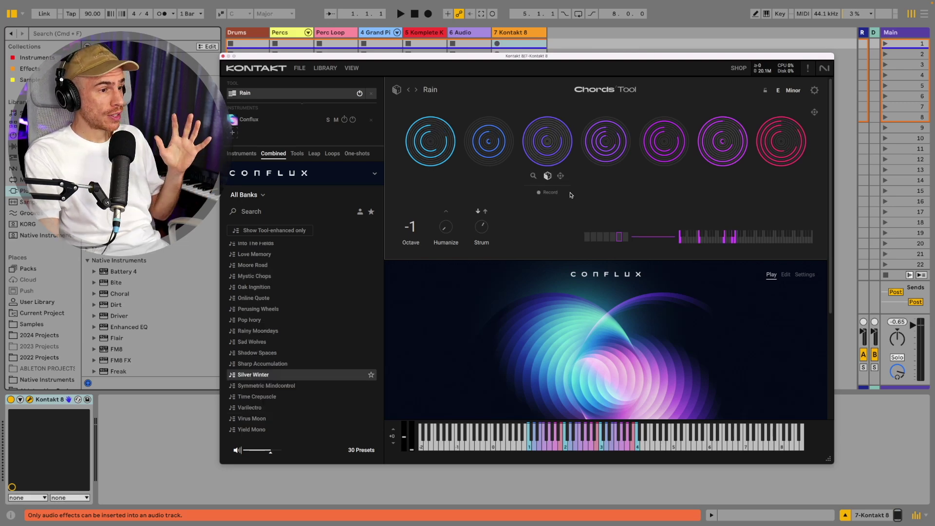
{"action": "mouse_move", "coordinate": [424, 194]}
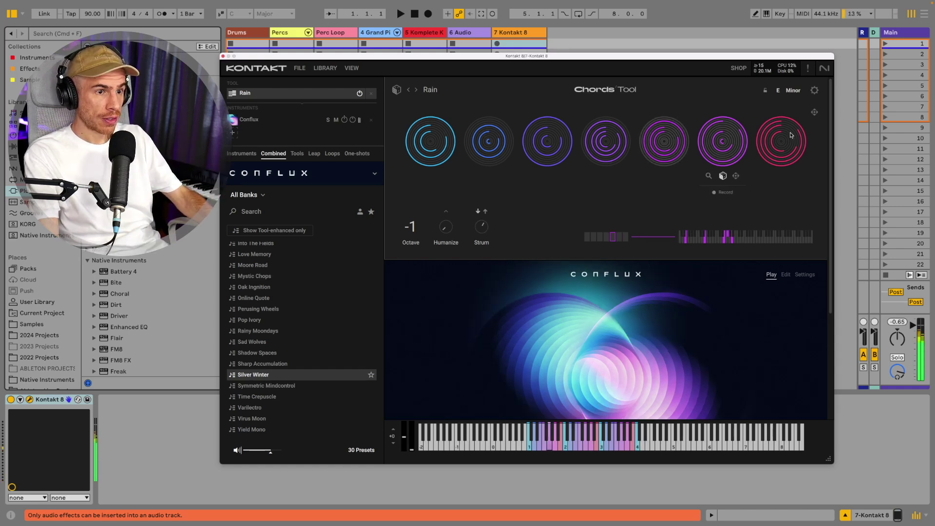
{"action": "left_click", "coordinate": [814, 91]}
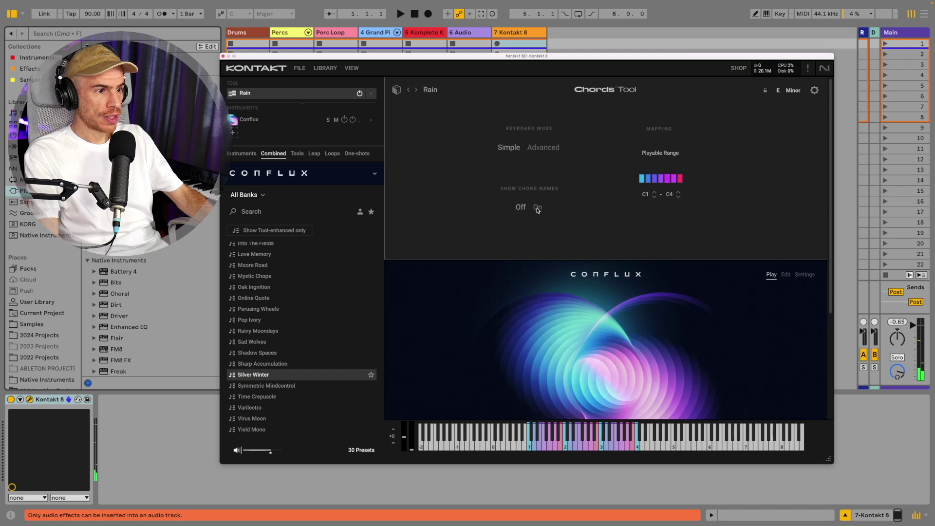
{"action": "left_click", "coordinate": [814, 91]}
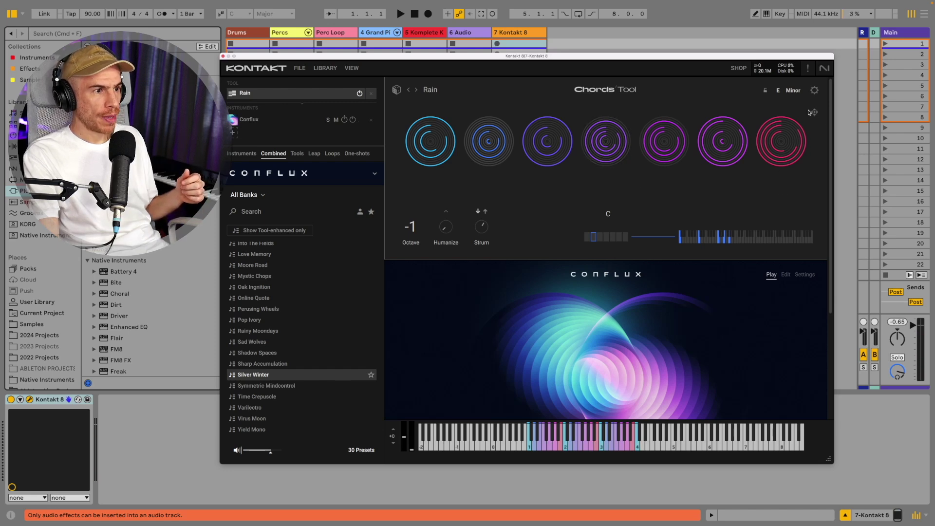
{"action": "left_click_drag", "start_coordinate": [511, 56], "coordinate": [468, 43]}
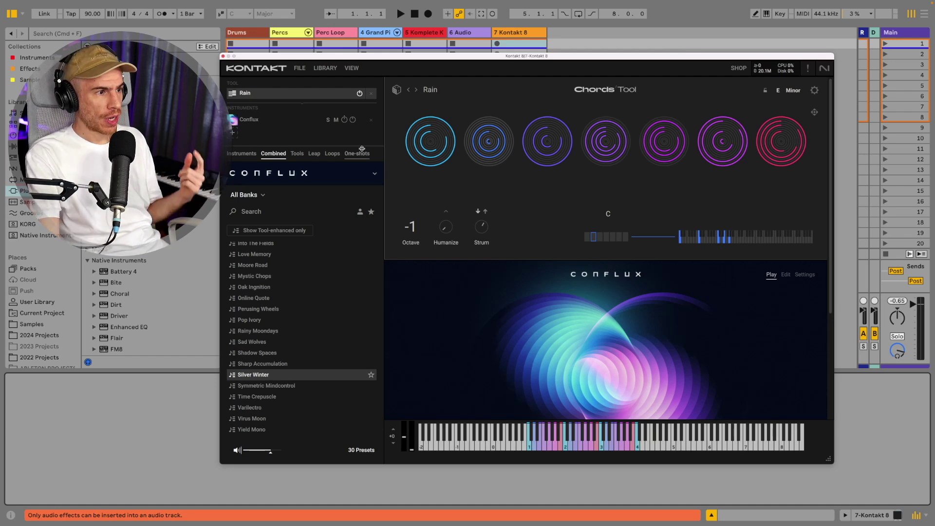
Replace Conflux with Electric Keys Diamond's Classic Chorus preset.
{"action": "left_click", "coordinate": [371, 121]}
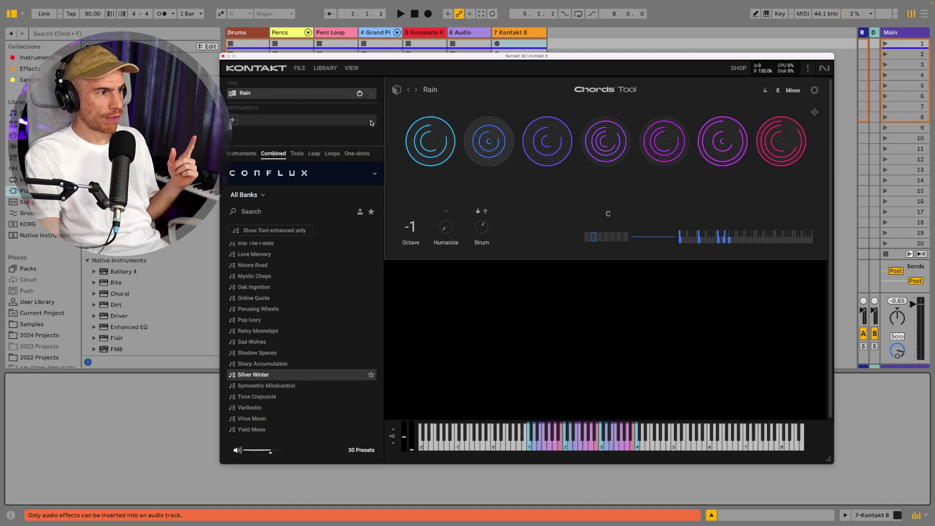
{"action": "left_click", "coordinate": [242, 153]}
{"action": "left_click", "coordinate": [306, 262]}
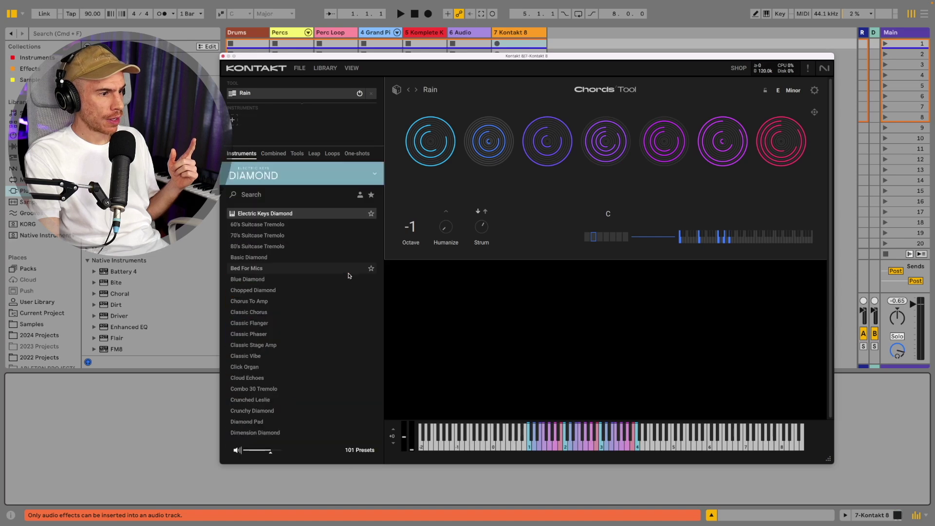
{"action": "left_click", "coordinate": [249, 311]}
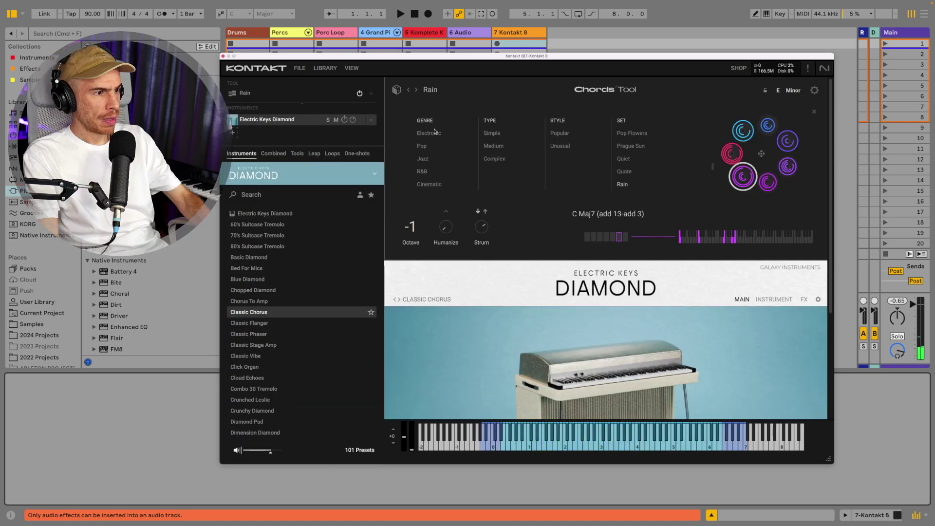
Filter the chord sets to the R&B genre and choose the Soul set.
{"action": "left_click", "coordinate": [430, 170]}
{"action": "scroll", "coordinate": [640, 168], "scroll_direction": "down", "scroll_amount": 10}
{"action": "left_click", "coordinate": [644, 171]}
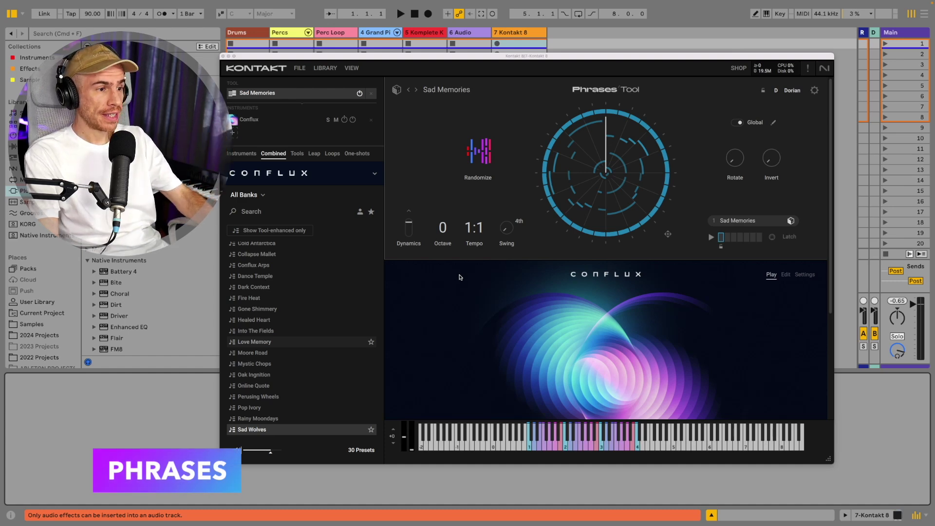
Play and stop the Sad Memories phrase, then check the available scale modes.
{"action": "left_click", "coordinate": [530, 448]}
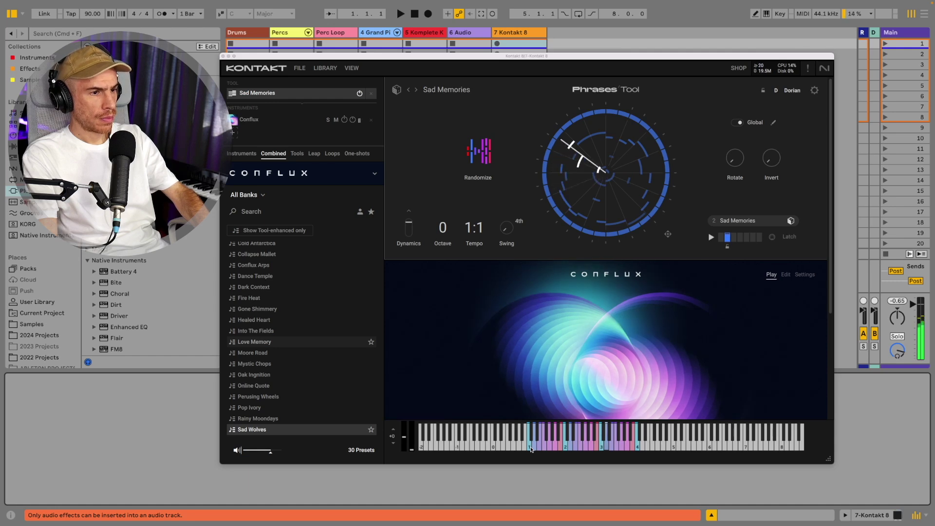
{"action": "left_click", "coordinate": [792, 92]}
{"action": "left_click", "coordinate": [793, 93]}
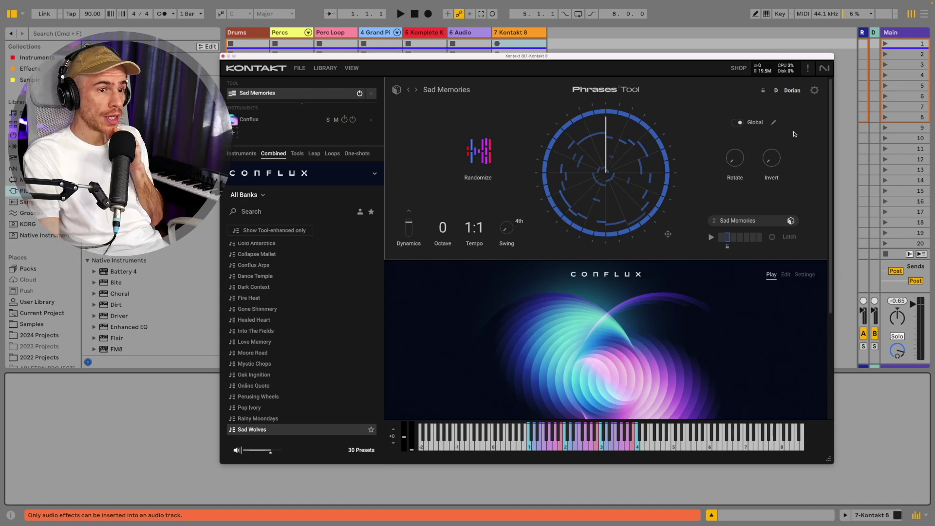
Turn the Rotate knob to shift the phrase pattern forward, then back to its start.
{"action": "mouse_move", "coordinate": [740, 159]}
{"action": "left_click_drag", "start_coordinate": [743, 152], "coordinate": [745, 144]}
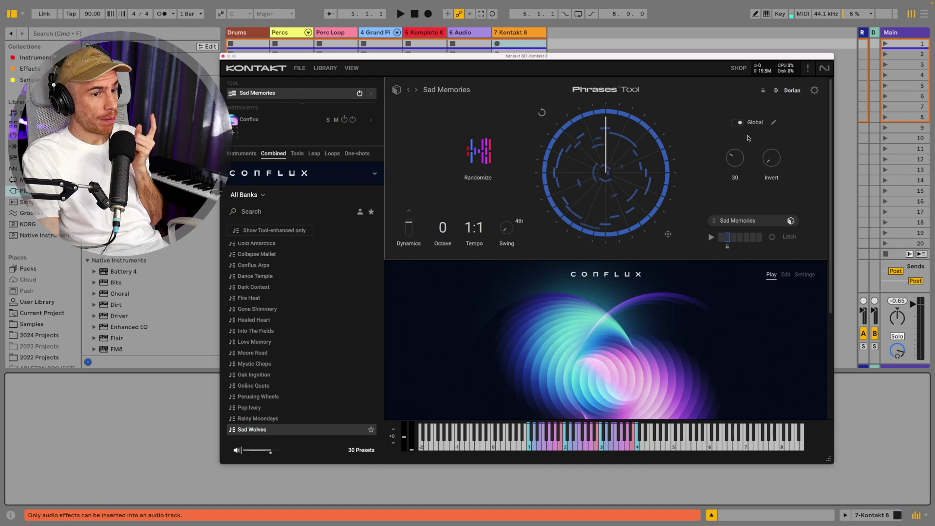
{"action": "left_click_drag", "start_coordinate": [748, 137], "coordinate": [738, 162]}
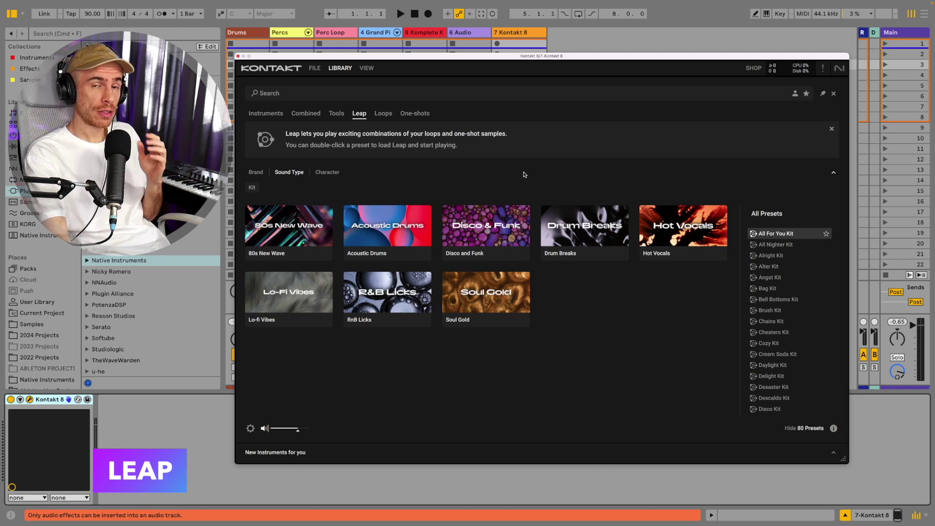
Filter the Leap kits to the Disco & Funk collection.
{"action": "left_click", "coordinate": [487, 229]}
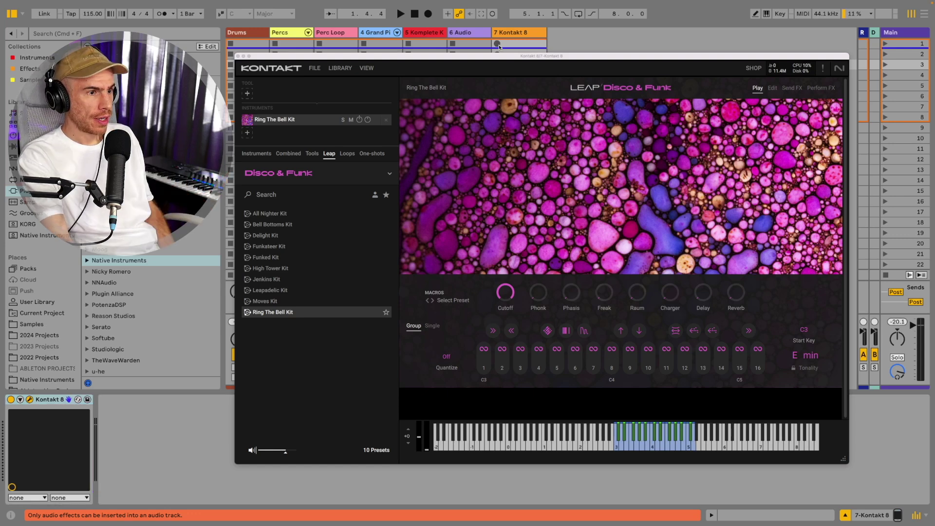
Record Ring The Bell Kit pad playing into a new clip on track 7 and play it back.
{"action": "left_click", "coordinate": [497, 44]}
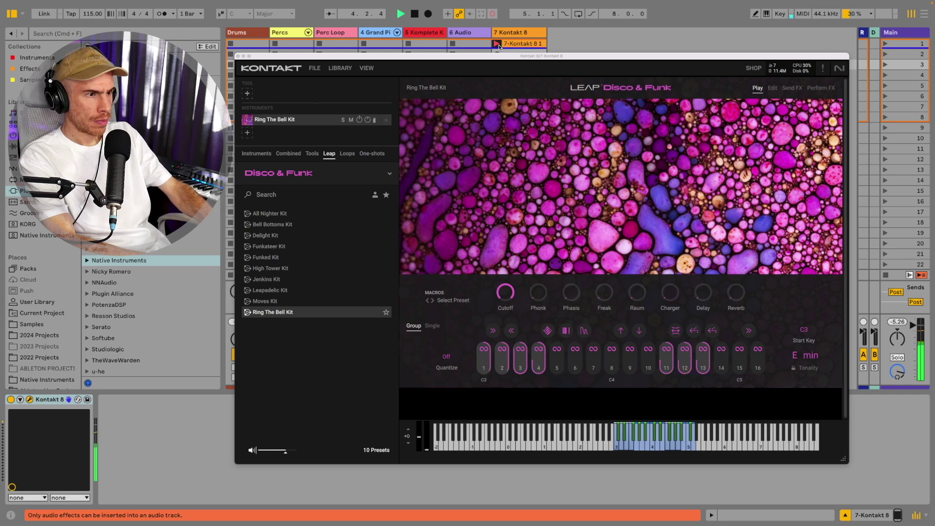
{"action": "left_click", "coordinate": [498, 44]}
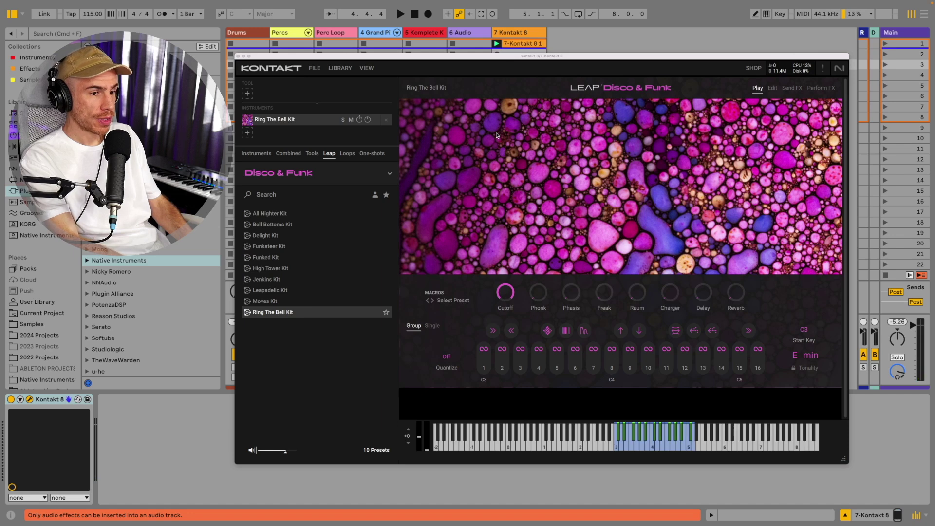
{"action": "key", "text": "space"}
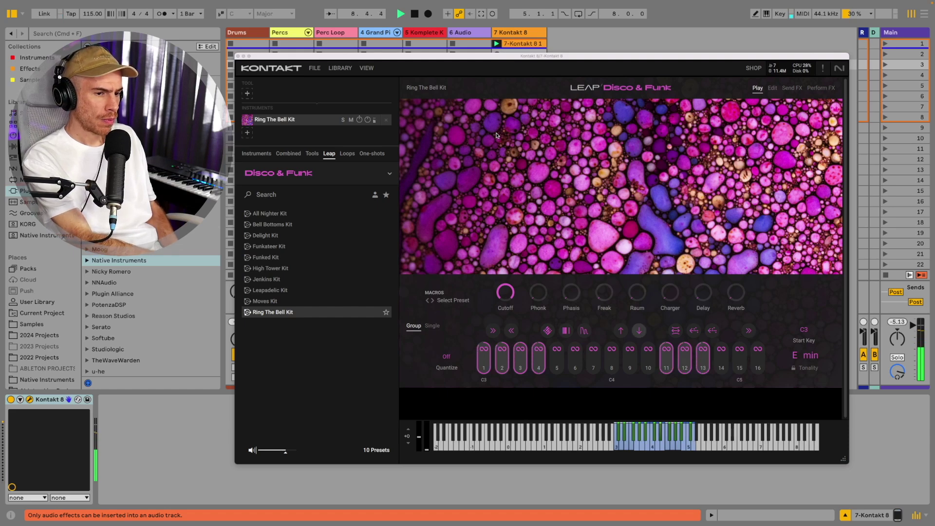
Stop playback, view the Edit, Send FX and Perform FX tabs, then switch pad 14 to Single mode.
{"action": "left_click", "coordinate": [772, 88]}
{"action": "key", "text": "space"}
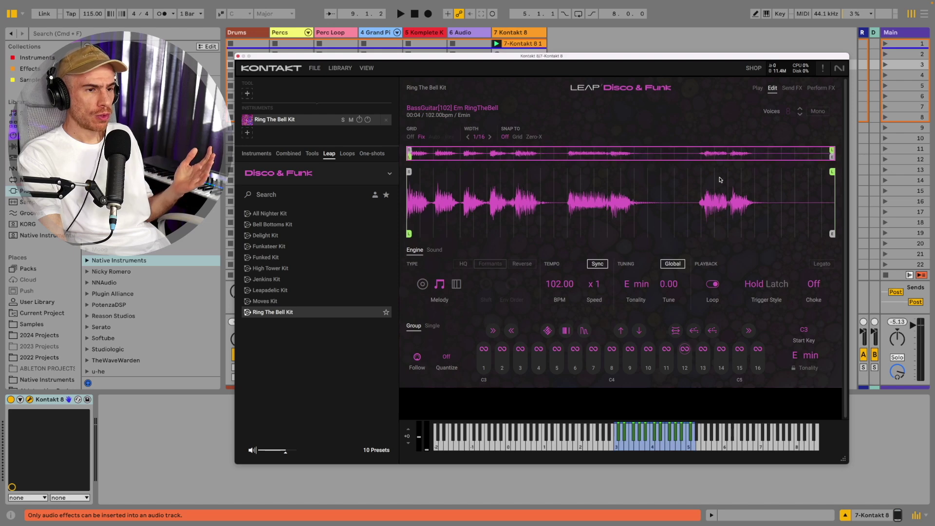
{"action": "left_click", "coordinate": [792, 89]}
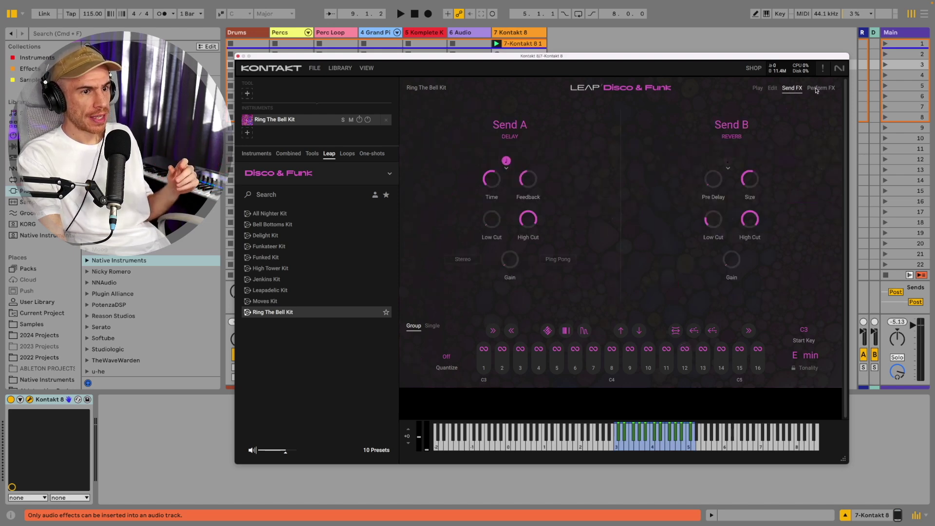
{"action": "left_click", "coordinate": [816, 89]}
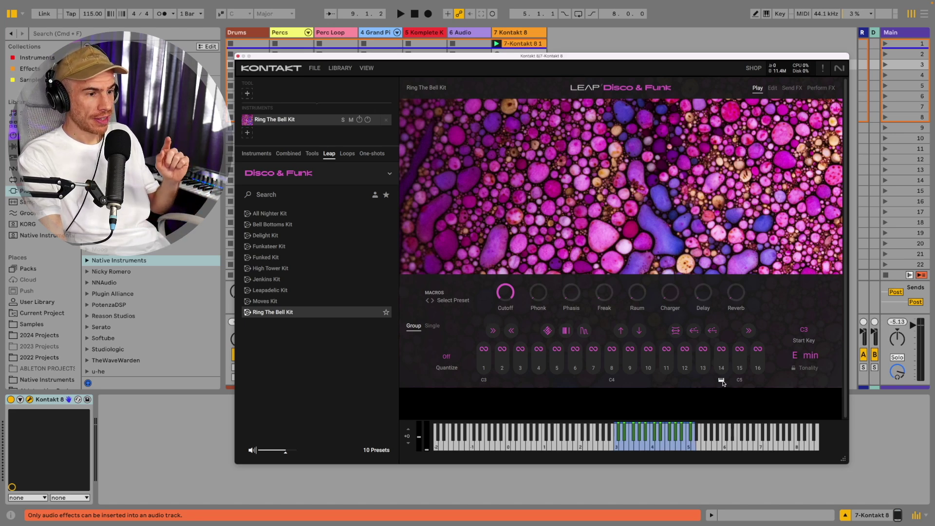
{"action": "left_click", "coordinate": [721, 381]}
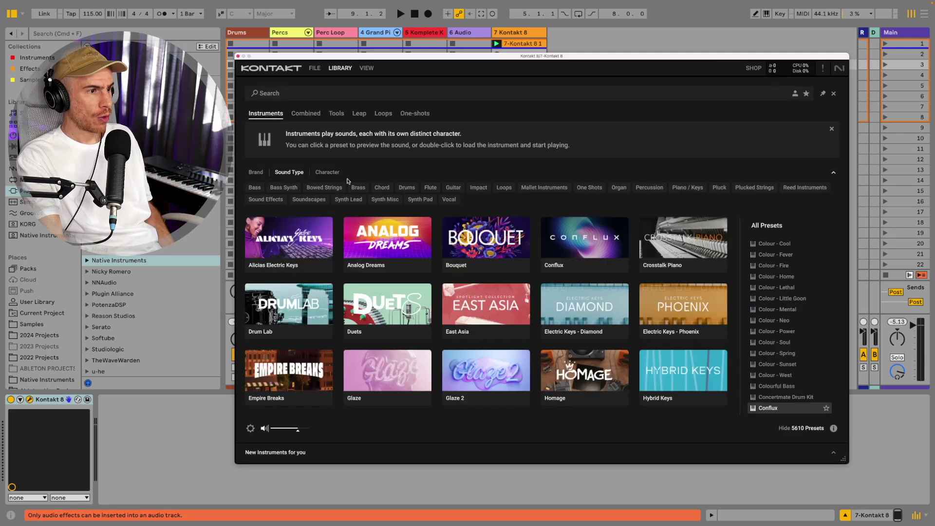
From the One-shots library, preview Drift Theory's Amoro Bell G#4 and load it into a Leap custom kit.
{"action": "left_click", "coordinate": [415, 114]}
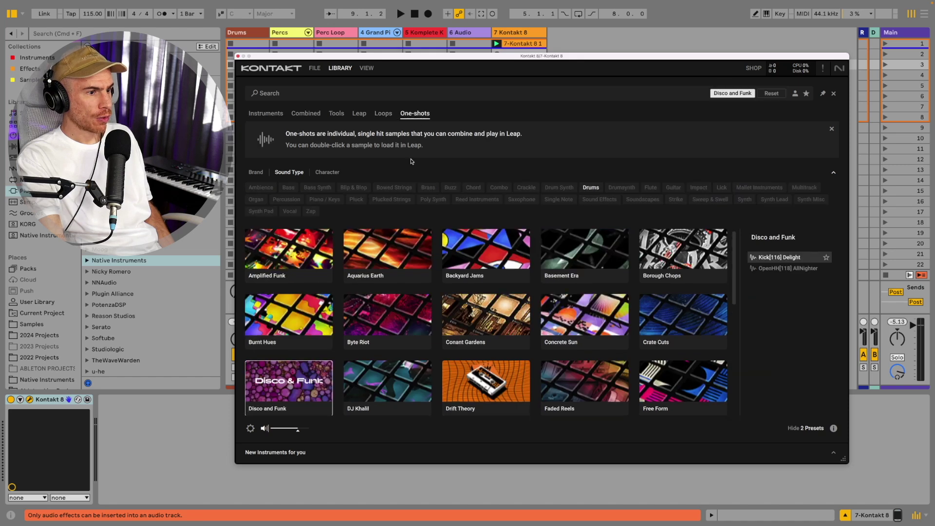
{"action": "scroll", "coordinate": [405, 271], "scroll_direction": "down", "scroll_amount": 2}
{"action": "scroll", "coordinate": [406, 272], "scroll_direction": "down", "scroll_amount": 2}
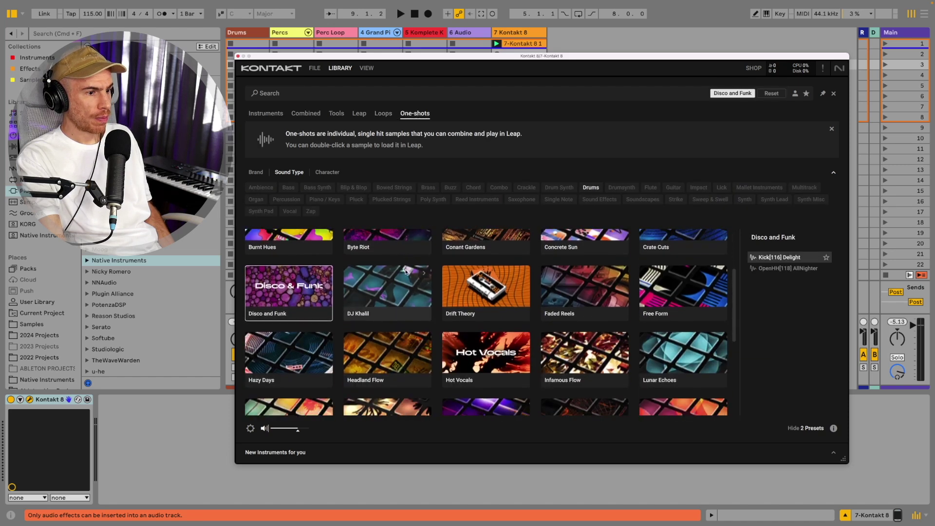
{"action": "left_click", "coordinate": [465, 268]}
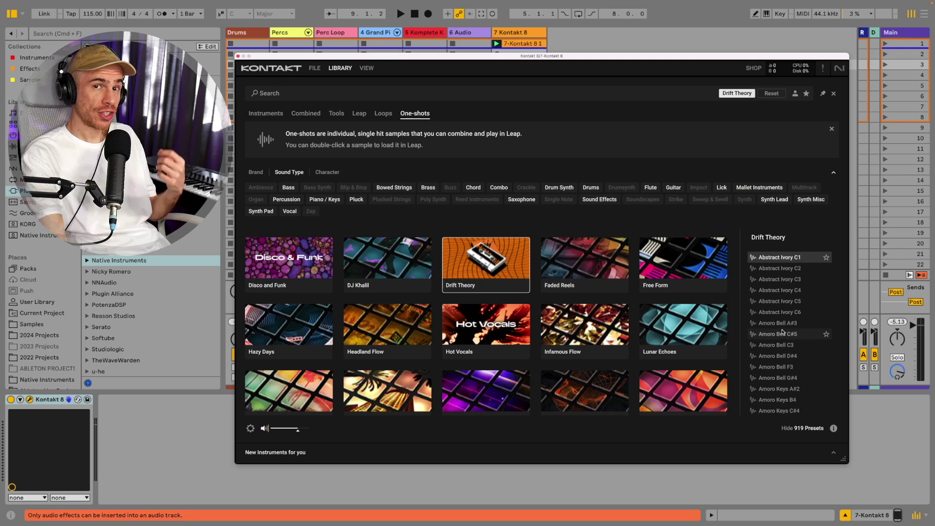
{"action": "scroll", "coordinate": [782, 332], "scroll_direction": "down", "scroll_amount": 3}
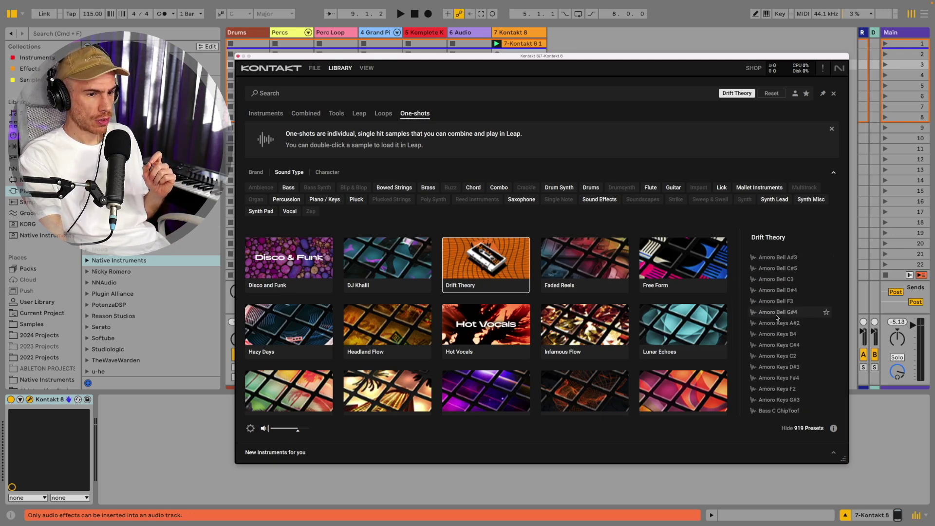
{"action": "left_click", "coordinate": [776, 317]}
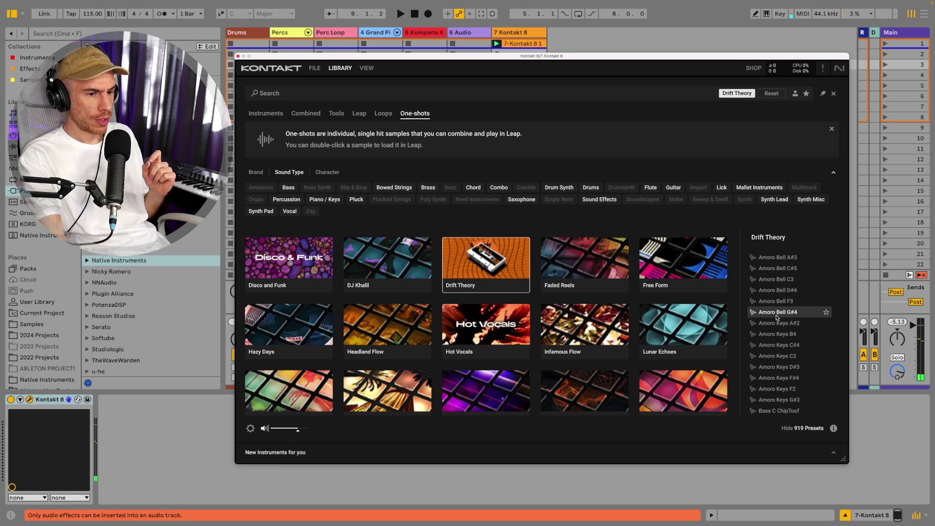
{"action": "double_click", "coordinate": [776, 317]}
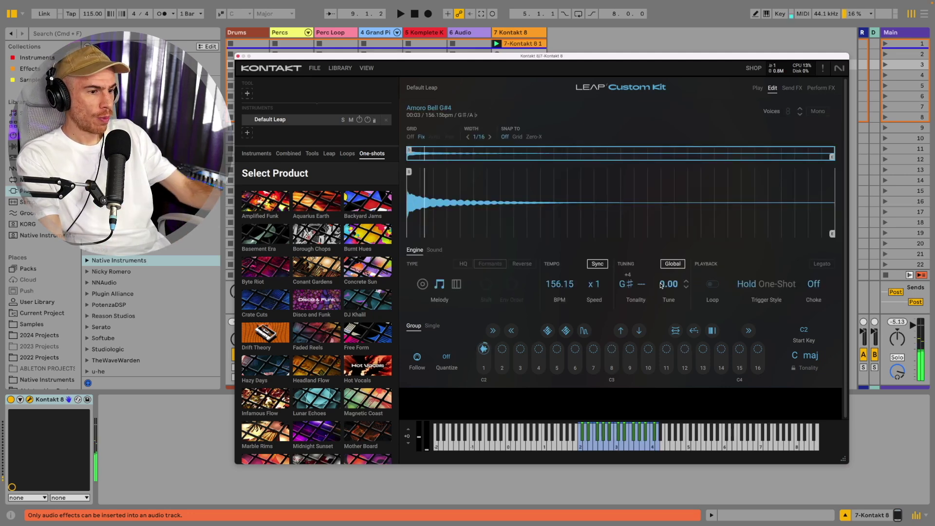
Switch Amoro Bell G#4 to Single mode for chromatic play and show its Delay and Reverb sends.
{"action": "left_click", "coordinate": [484, 383]}
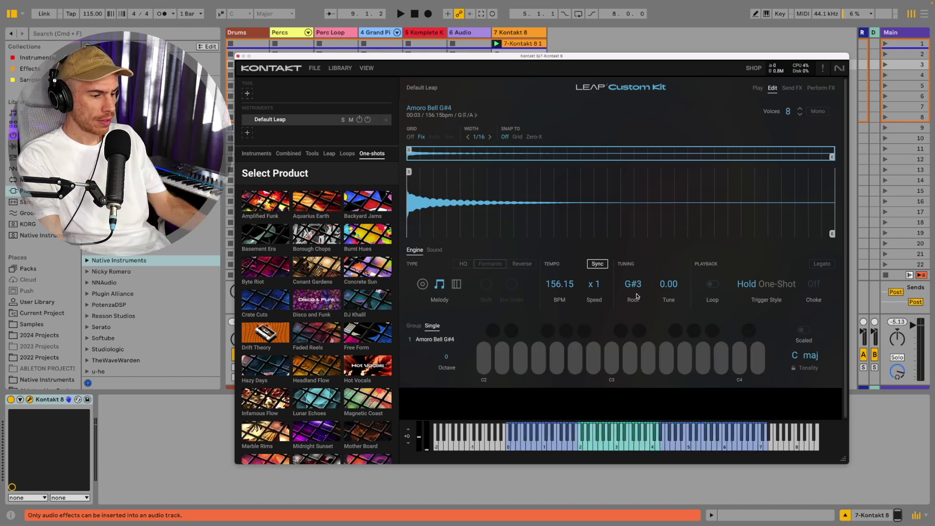
{"action": "left_click", "coordinate": [791, 88]}
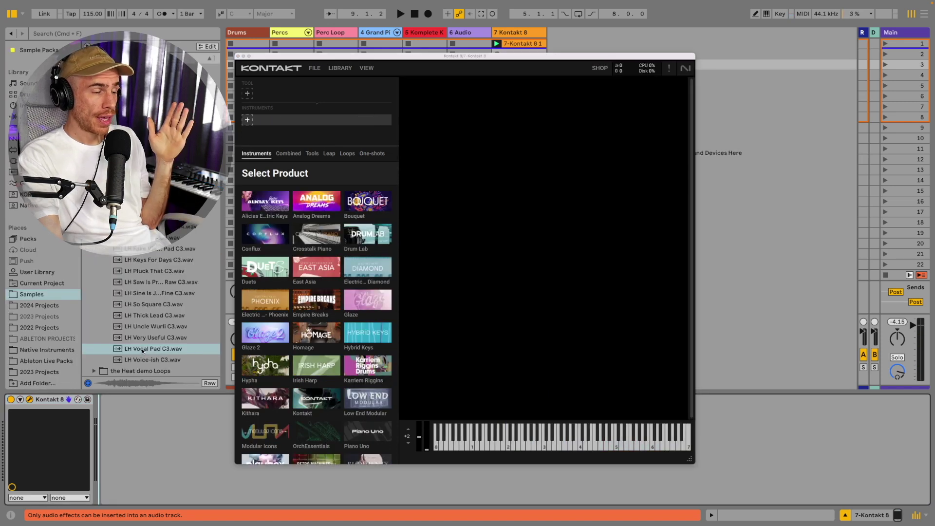
Drop LH Vocal Pad C3.wav from Ableton's Samples browser into Leap and play it back.
{"action": "left_click", "coordinate": [142, 351]}
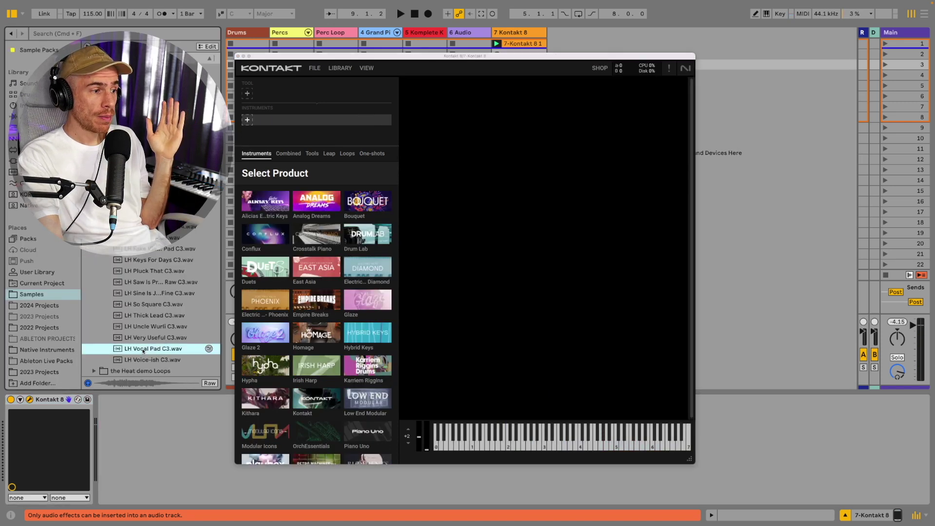
{"action": "left_click_drag", "start_coordinate": [143, 350], "coordinate": [539, 227]}
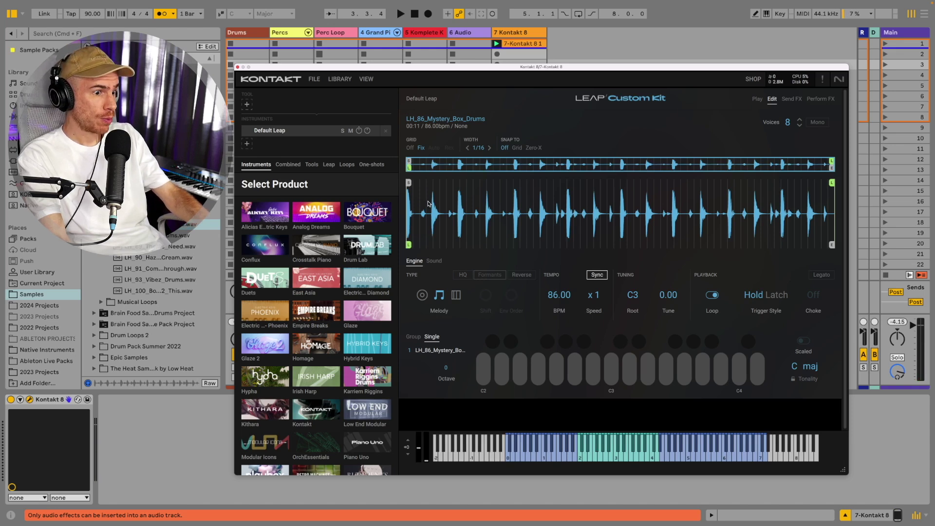
{"action": "key", "text": "space"}
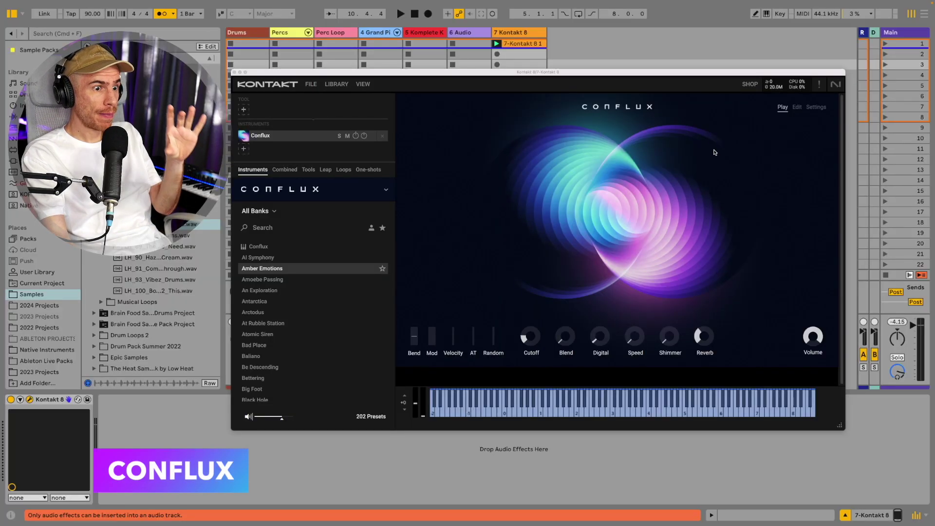
Switch Conflux to its Edit page showing the Answers wavetable and Marcato Str sample.
{"action": "left_click", "coordinate": [796, 107]}
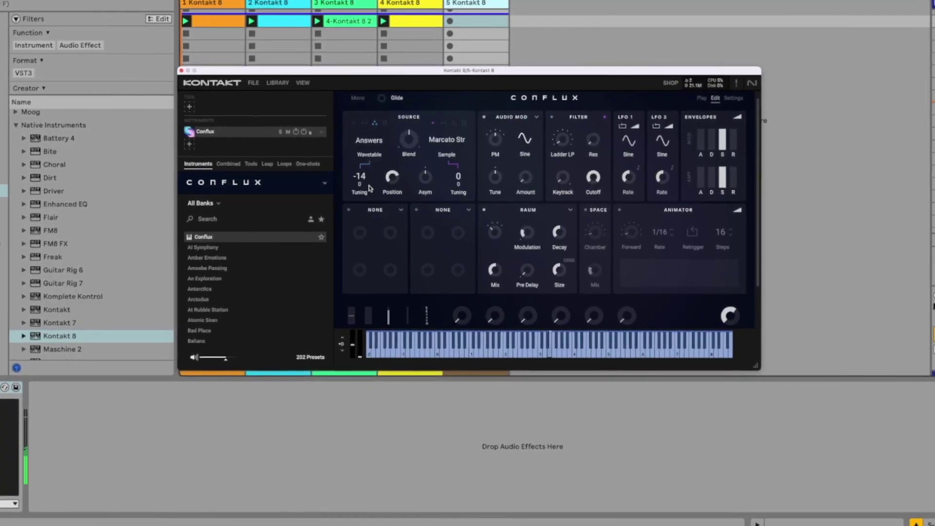
Raise Conflux's Source Tuning from -14 to -12.
{"action": "scroll", "coordinate": [368, 188], "scroll_direction": "up", "scroll_amount": 2}
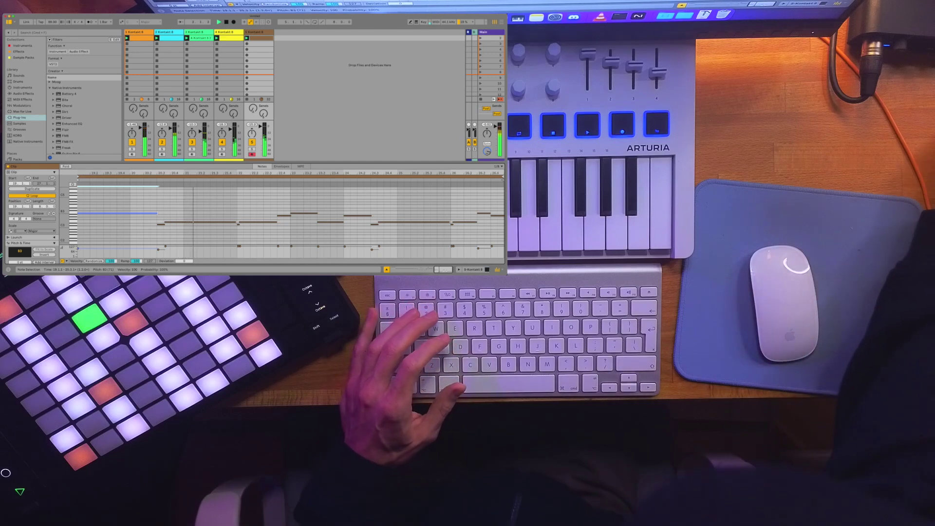
Play the recorded clip and show the Soul Gold Patience Kit's Send A and Send B page.
{"action": "key", "text": "Escape"}
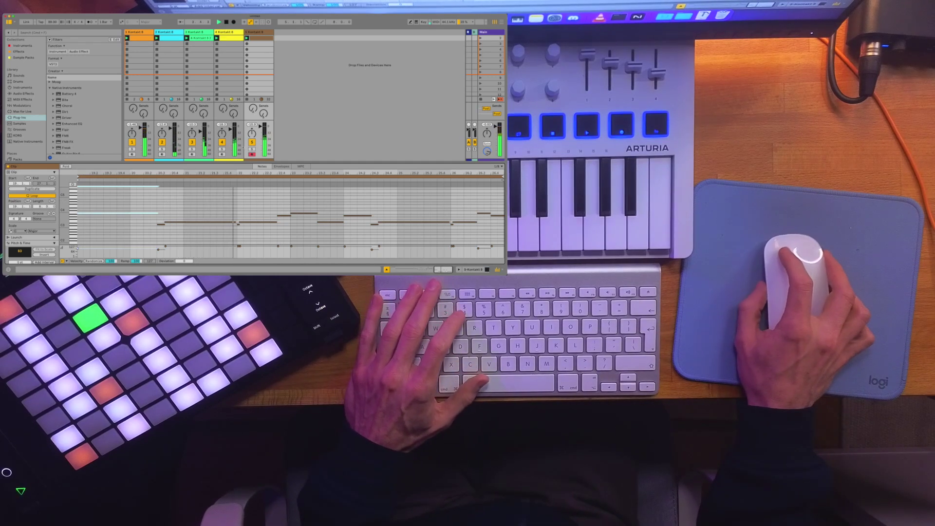
{"action": "scroll", "coordinate": [200, 64], "scroll_direction": "up", "scroll_amount": 1}
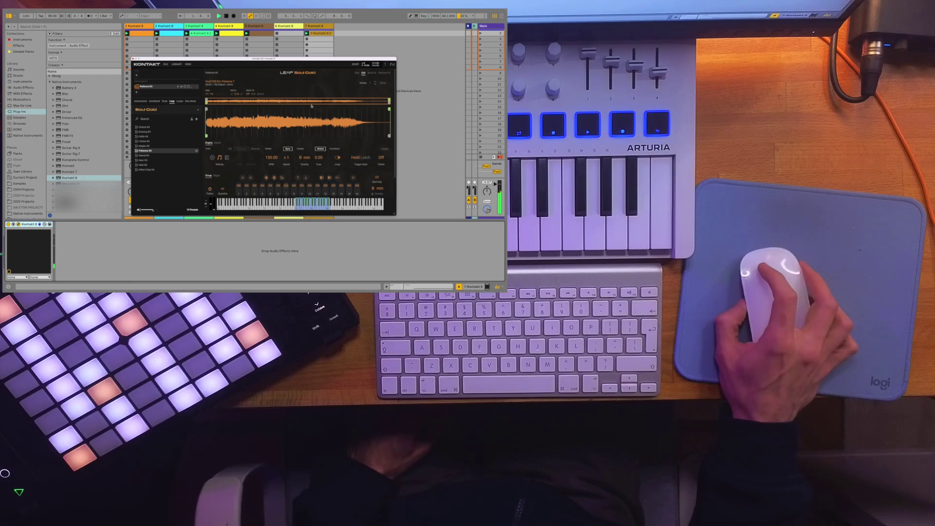
{"action": "left_click", "coordinate": [384, 73]}
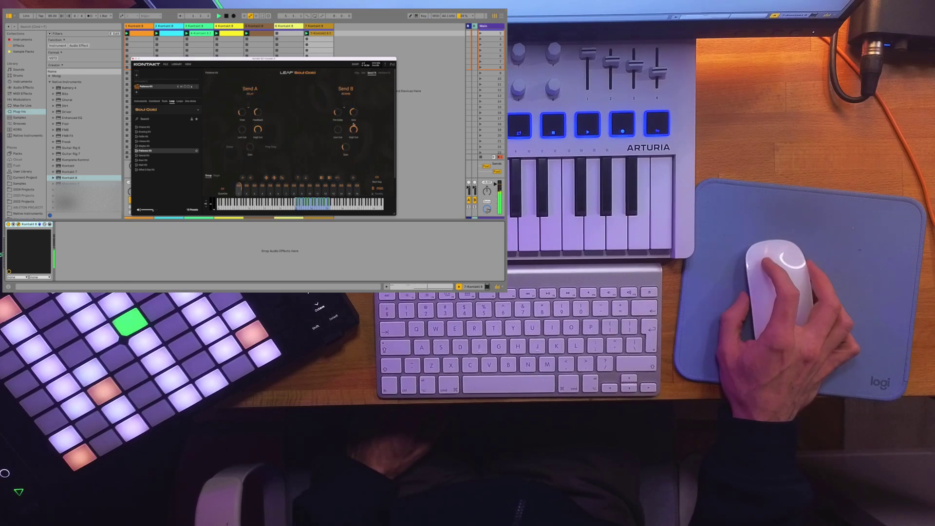
{"action": "mouse_move", "coordinate": [349, 148]}
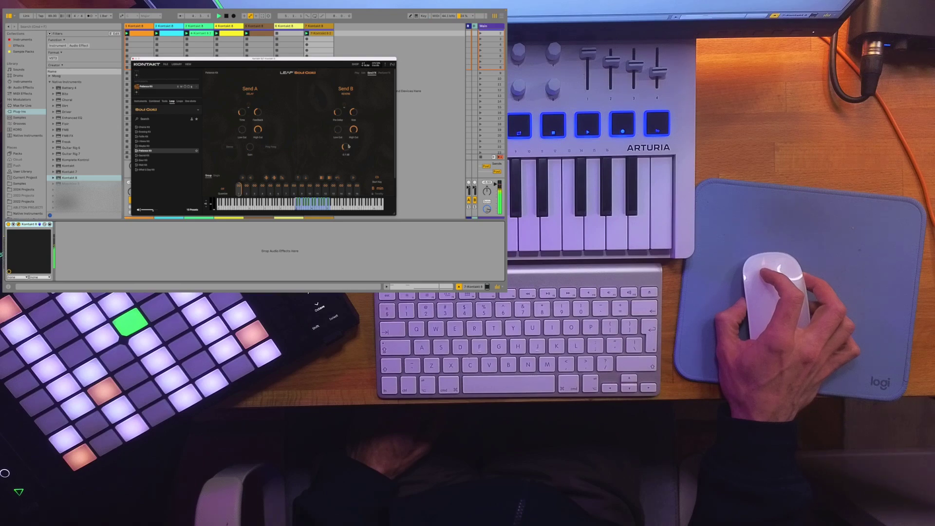